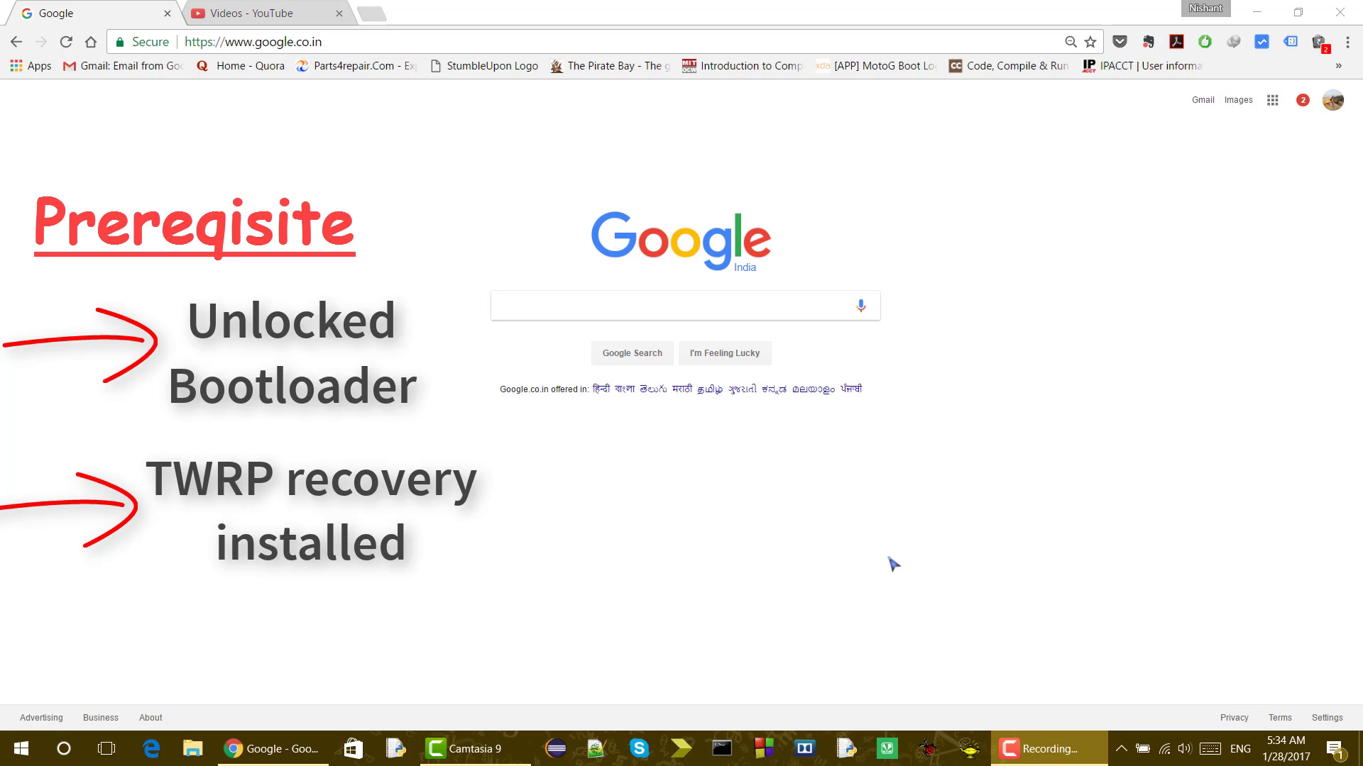
# Search Google for 'lineage os' and open the LineageOS Downloads sitelink
pyautogui.click(244, 13)
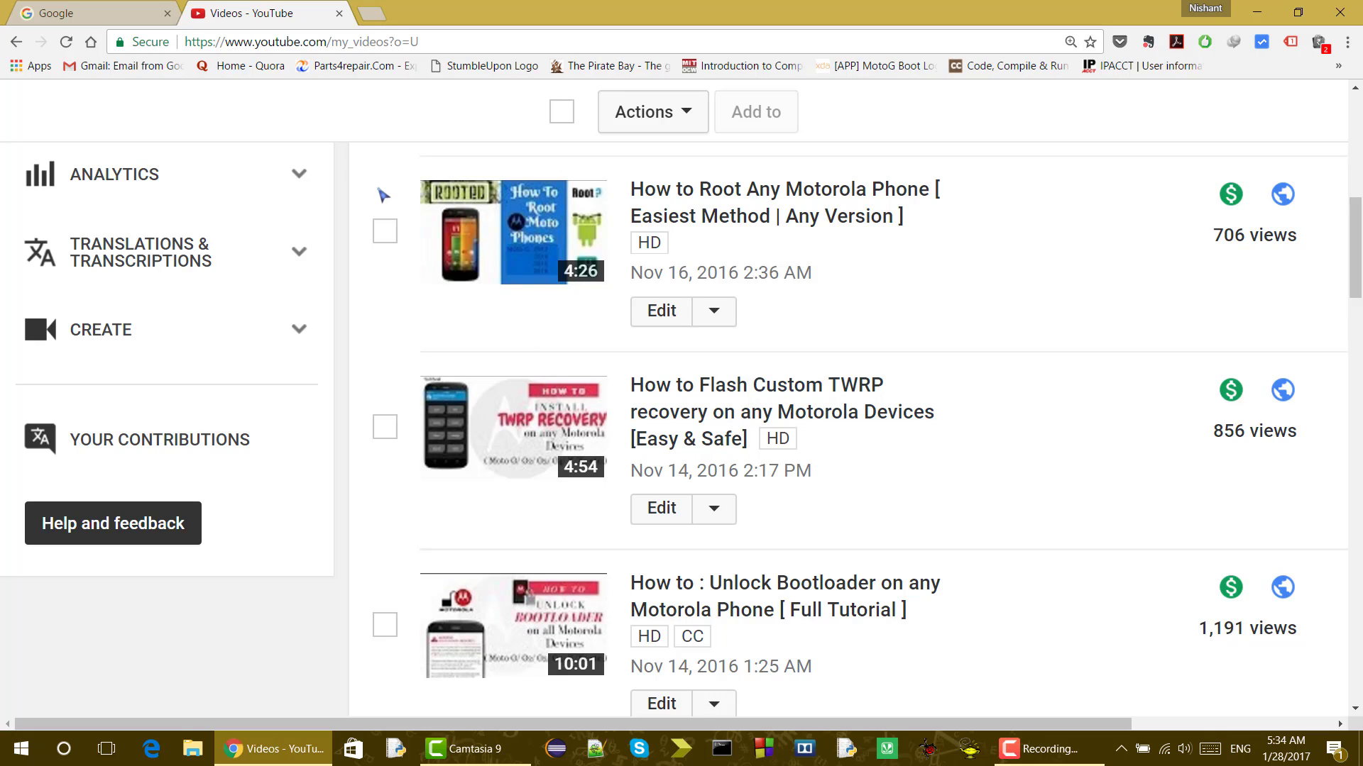
pyautogui.click(114, 10)
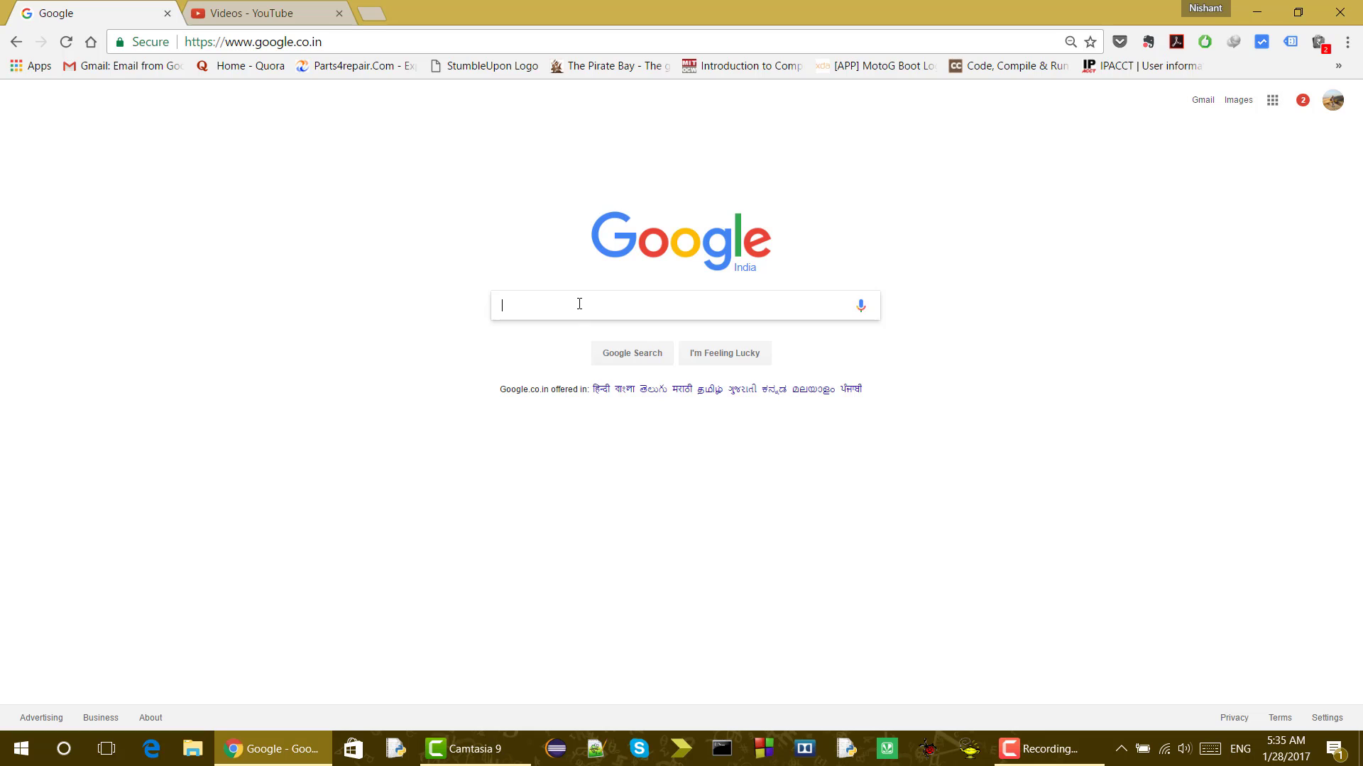
pyautogui.write('linea')
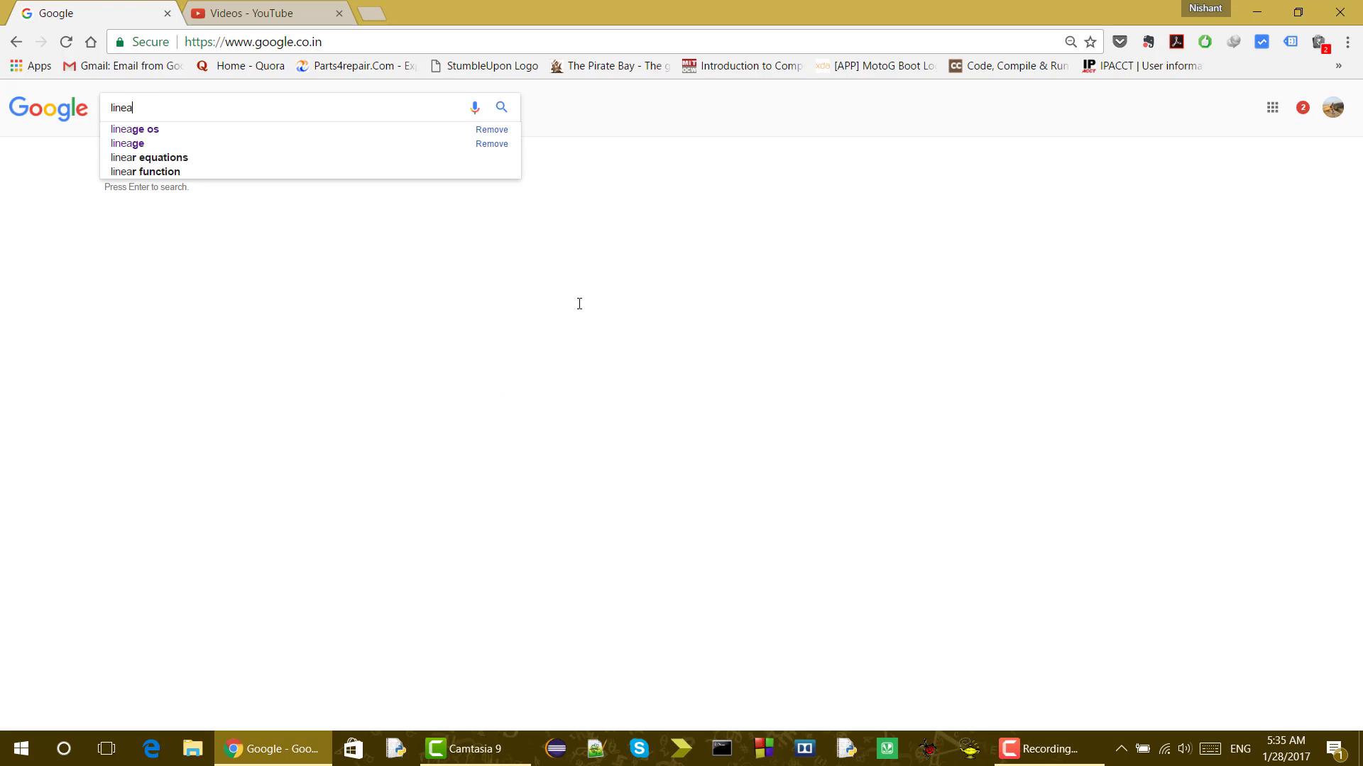
pyautogui.write('ge os')
pyautogui.press('Return')
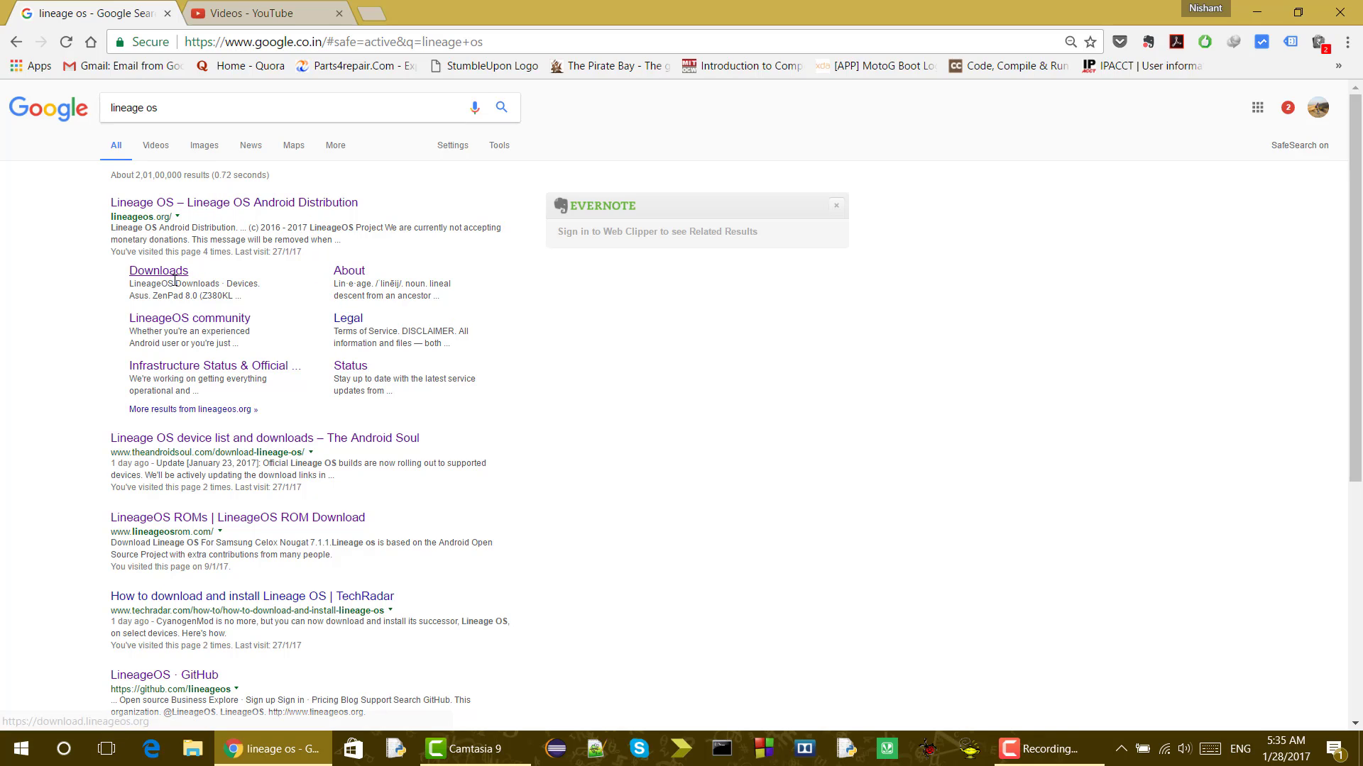
pyautogui.click(162, 275)
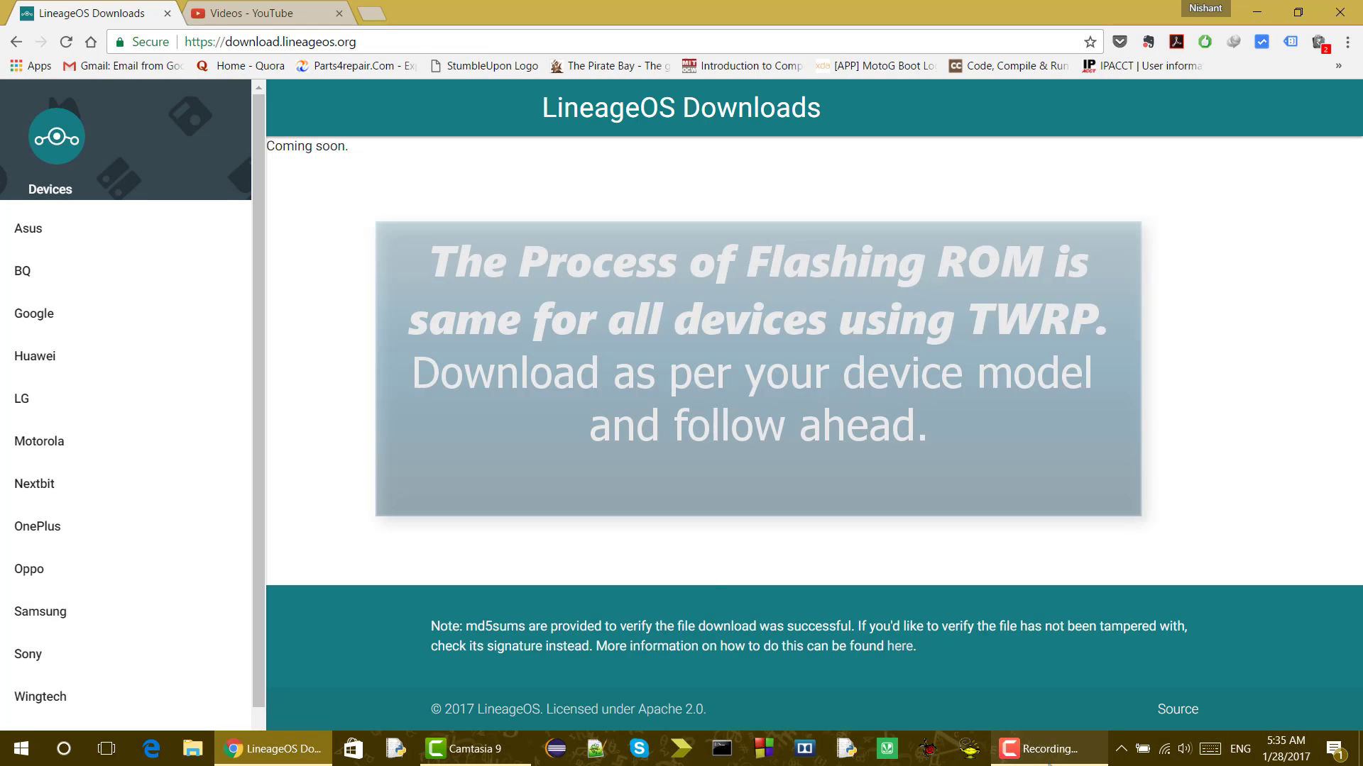
pyautogui.click(1044, 749)
pyautogui.click(1293, 682)
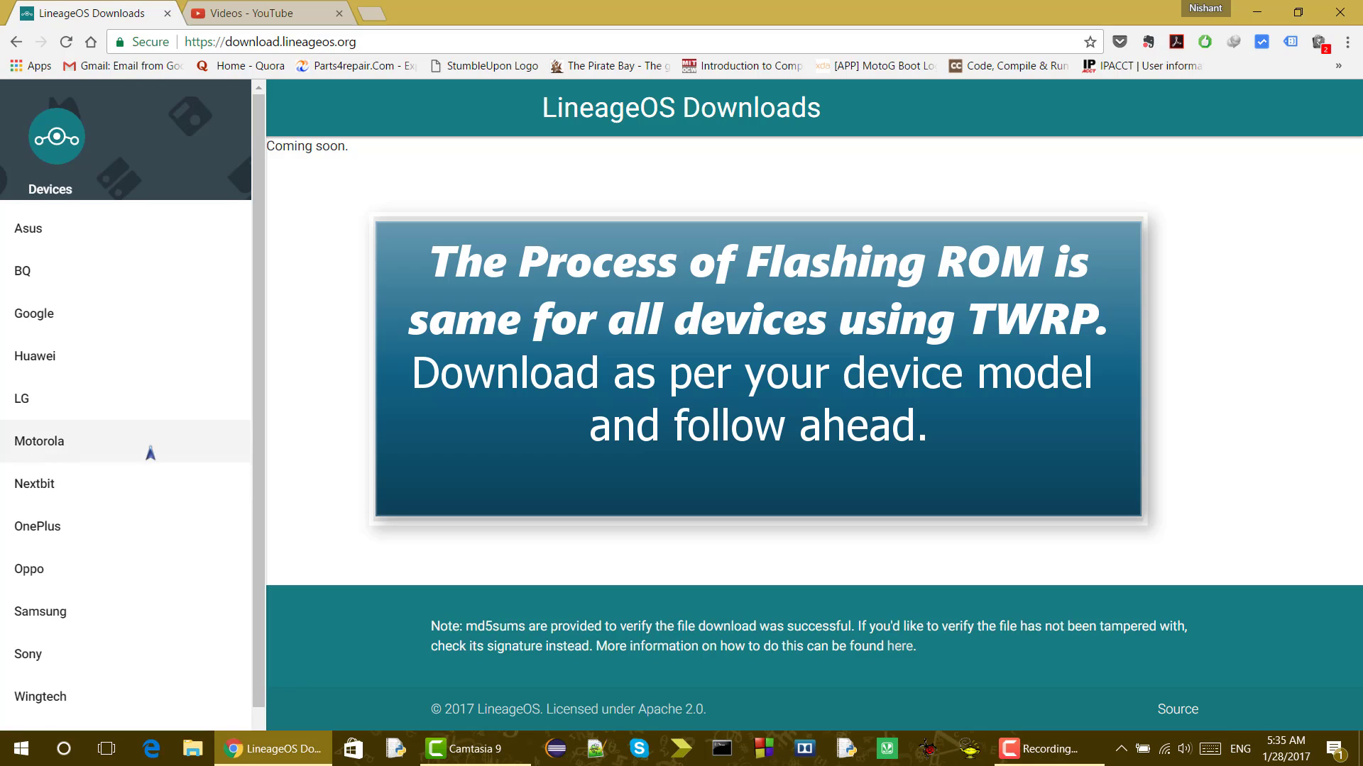
pyautogui.scroll(-1, 151, 454)
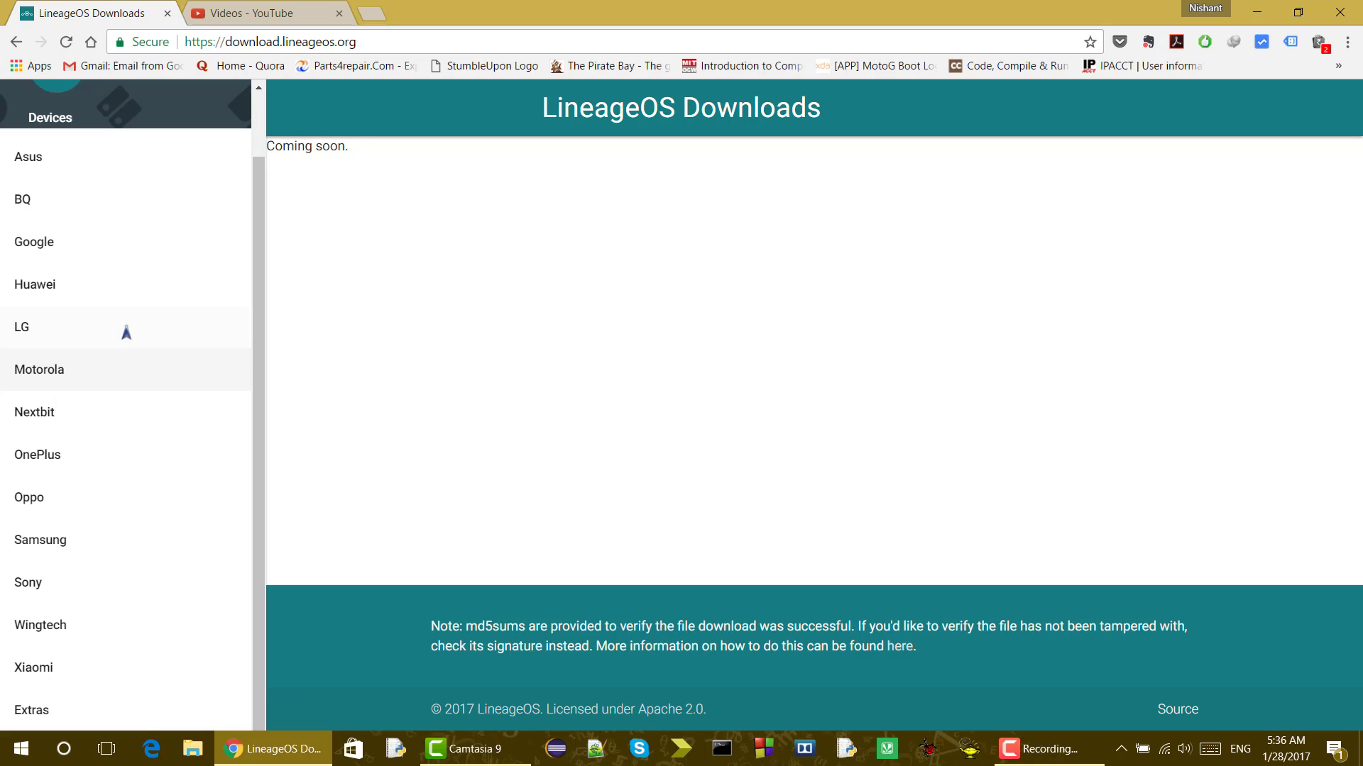
# Expand and browse the Motorola device list in the Downloads sidebar
pyautogui.click(97, 369)
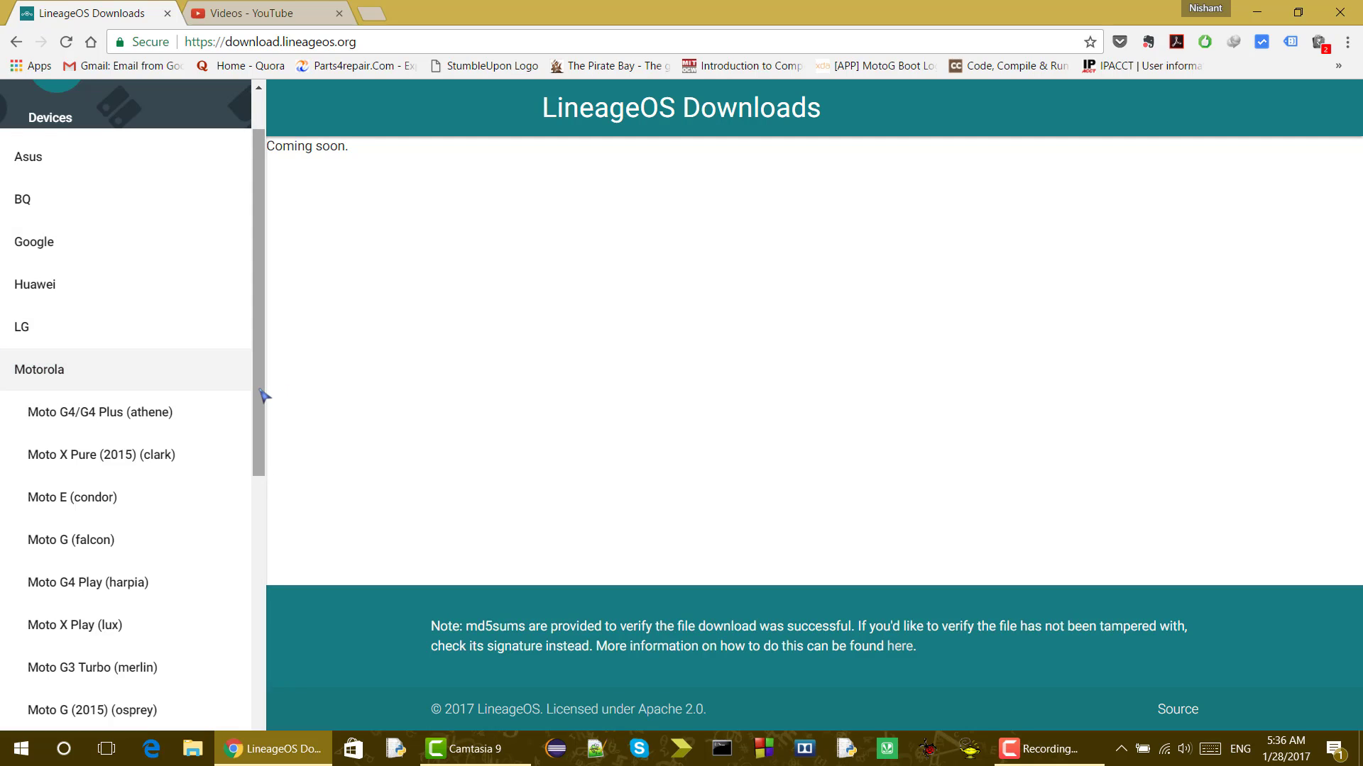
pyautogui.moveTo(264, 396); pyautogui.dragTo(265, 574)
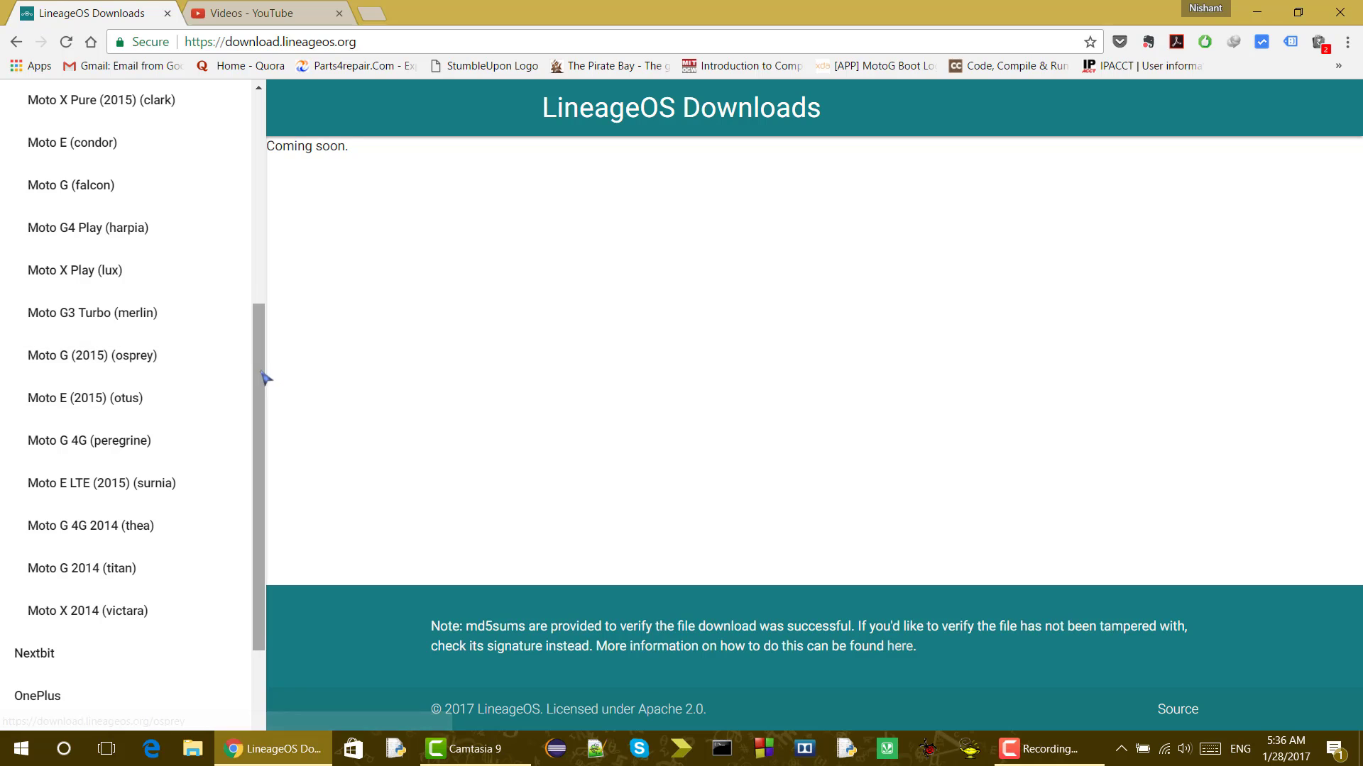
pyautogui.moveTo(264, 378); pyautogui.dragTo(264, 242)
pyautogui.click(113, 296)
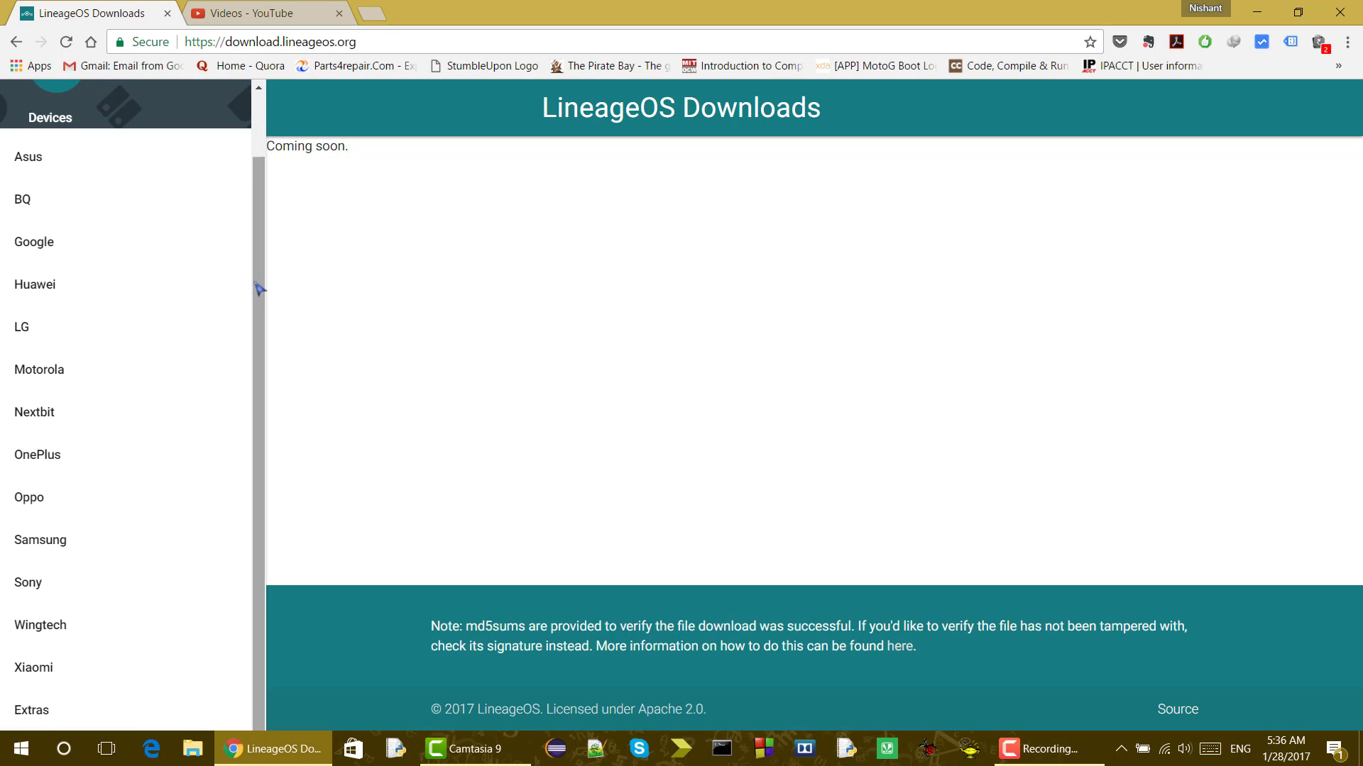
pyautogui.scroll(1, 259, 291)
pyautogui.scroll(-1, 269, 256)
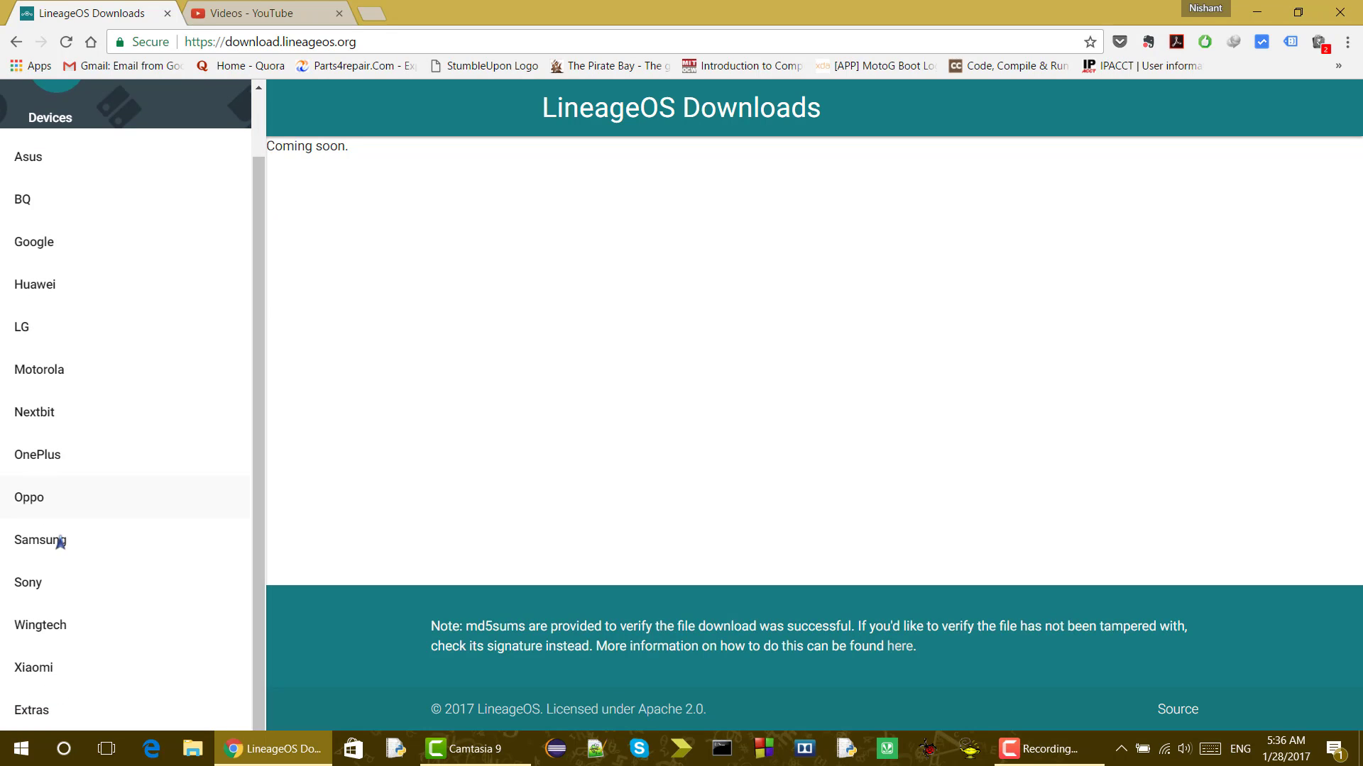
# Open the Moto G 2014 (titan) builds and download the 14.1 nightly zip, cancelling the duplicate
pyautogui.click(86, 370)
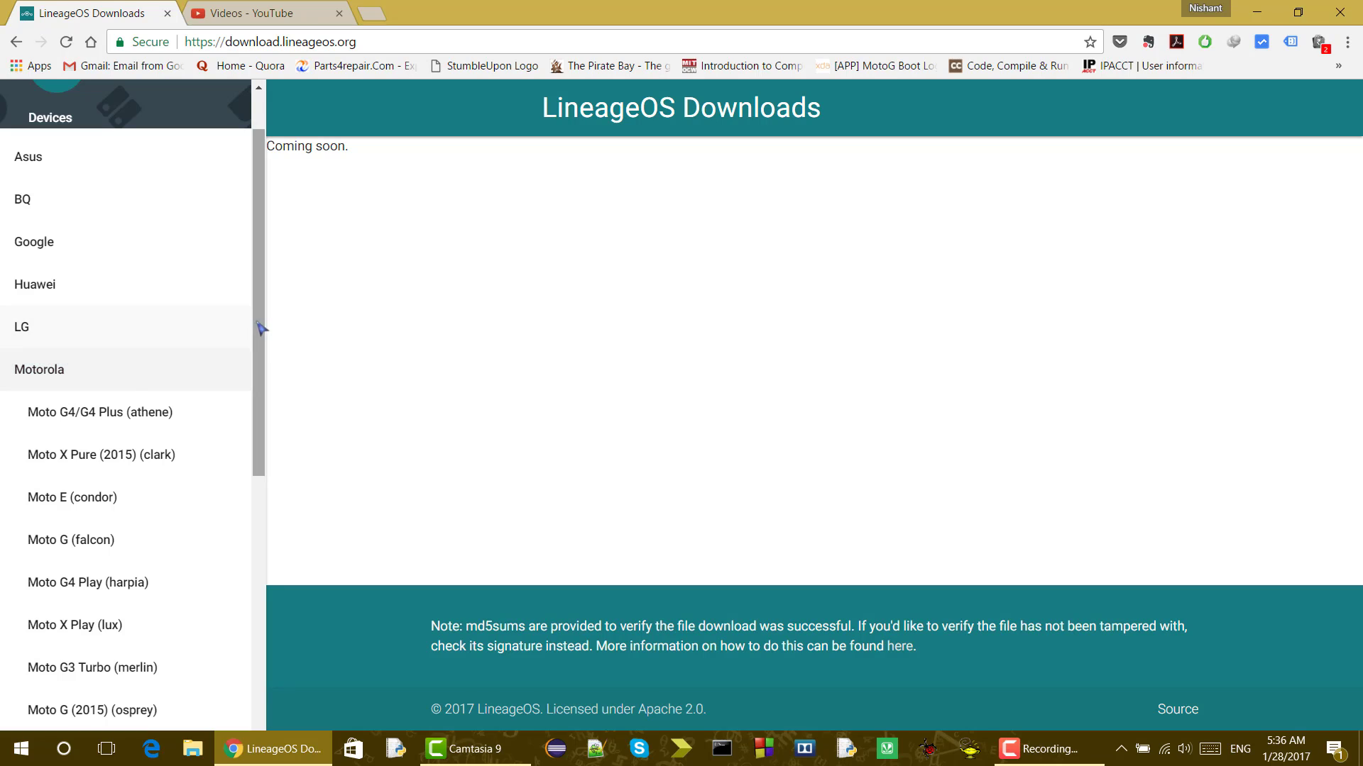
pyautogui.scroll(-4, 266, 426)
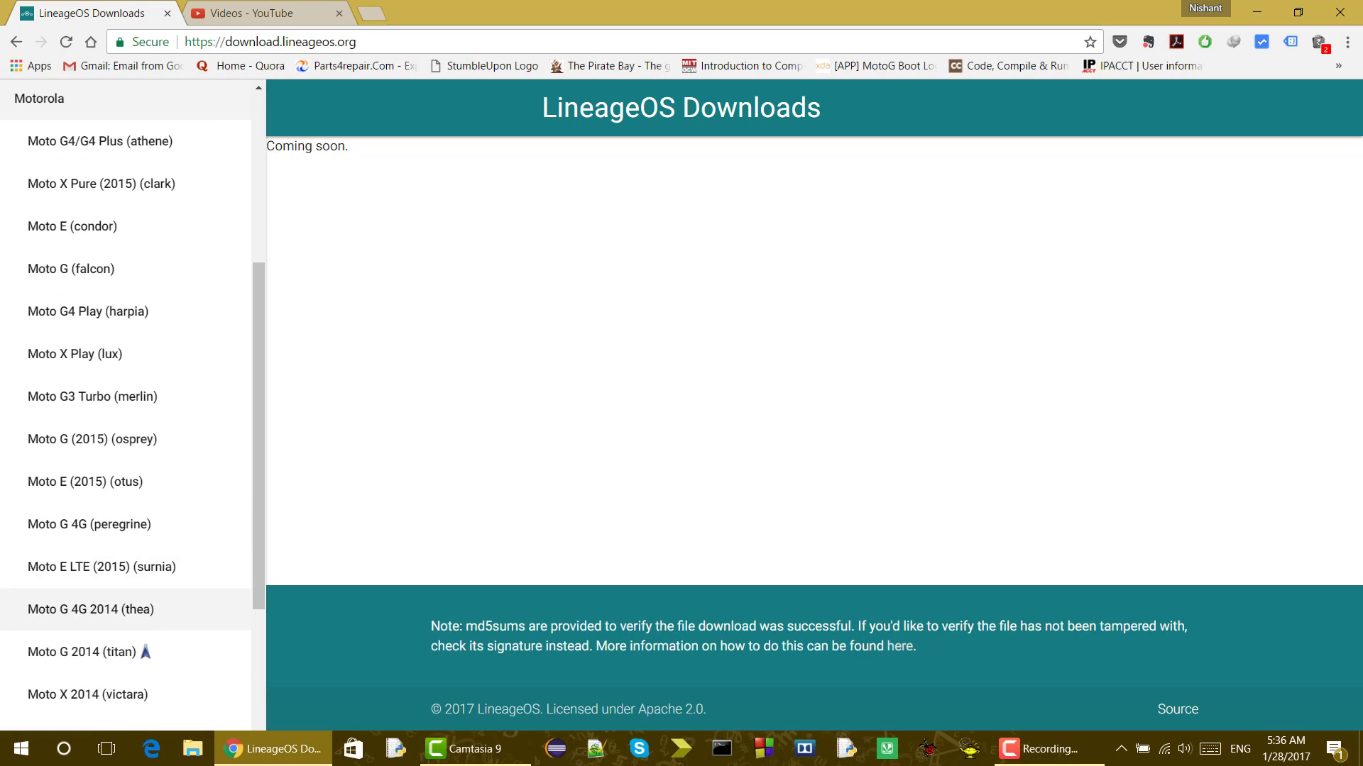
pyautogui.click(100, 653)
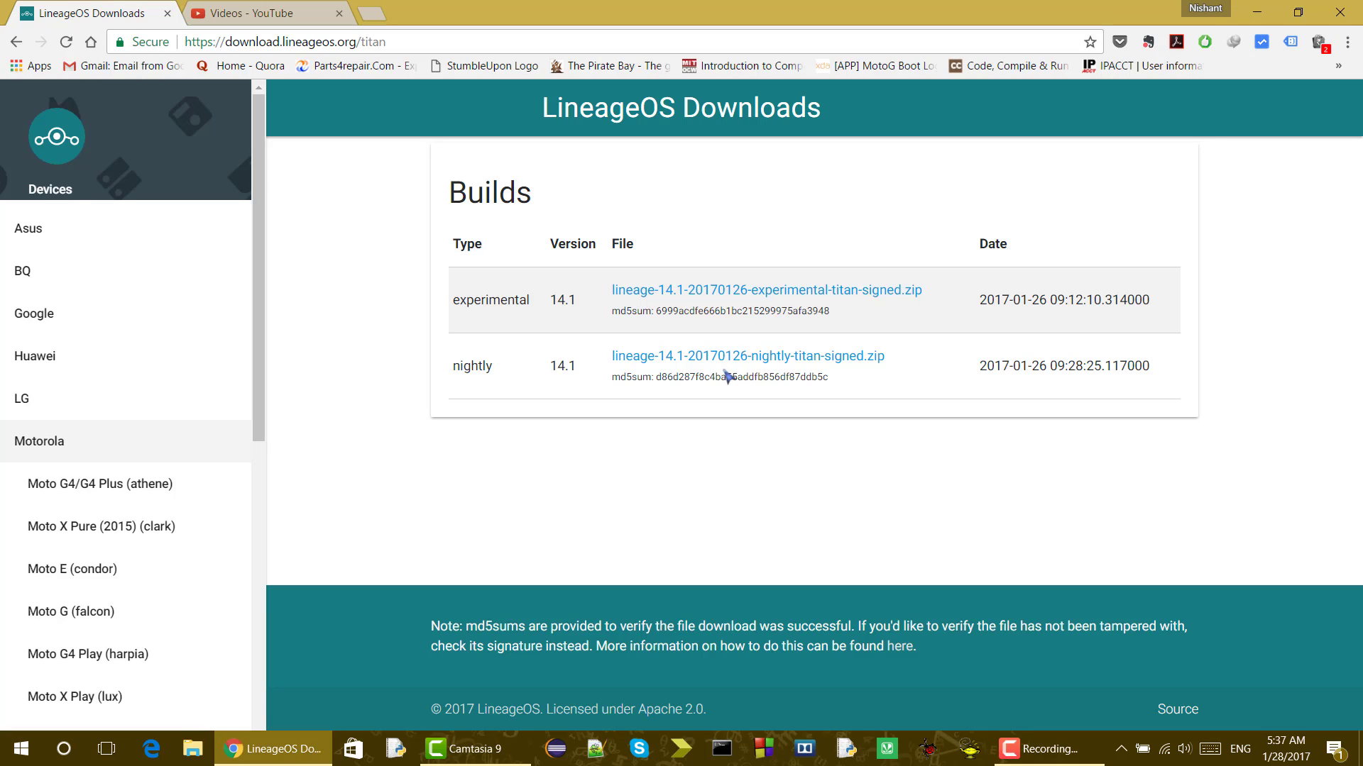
pyautogui.click(738, 362)
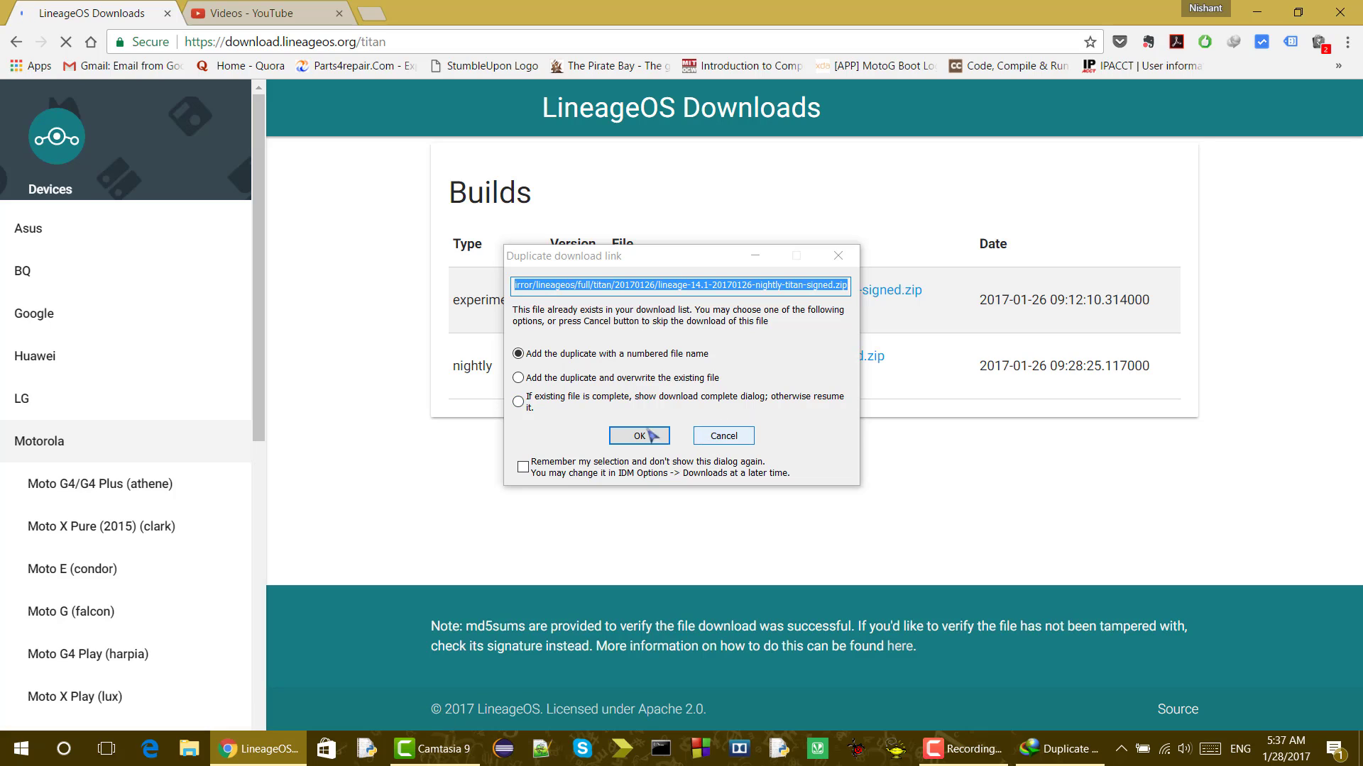
pyautogui.click(731, 441)
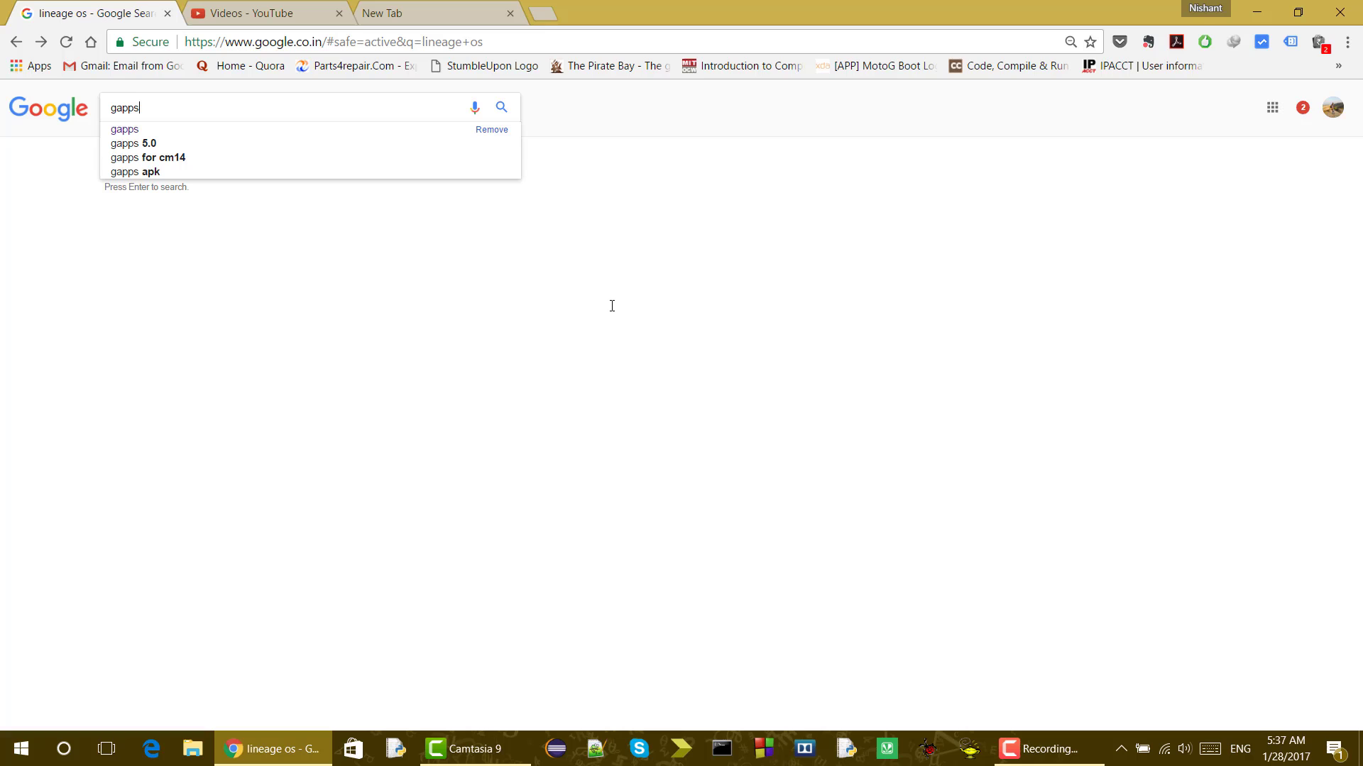
# Search for 'gapps' and open The Open GApps Project site
pyautogui.press('Return')
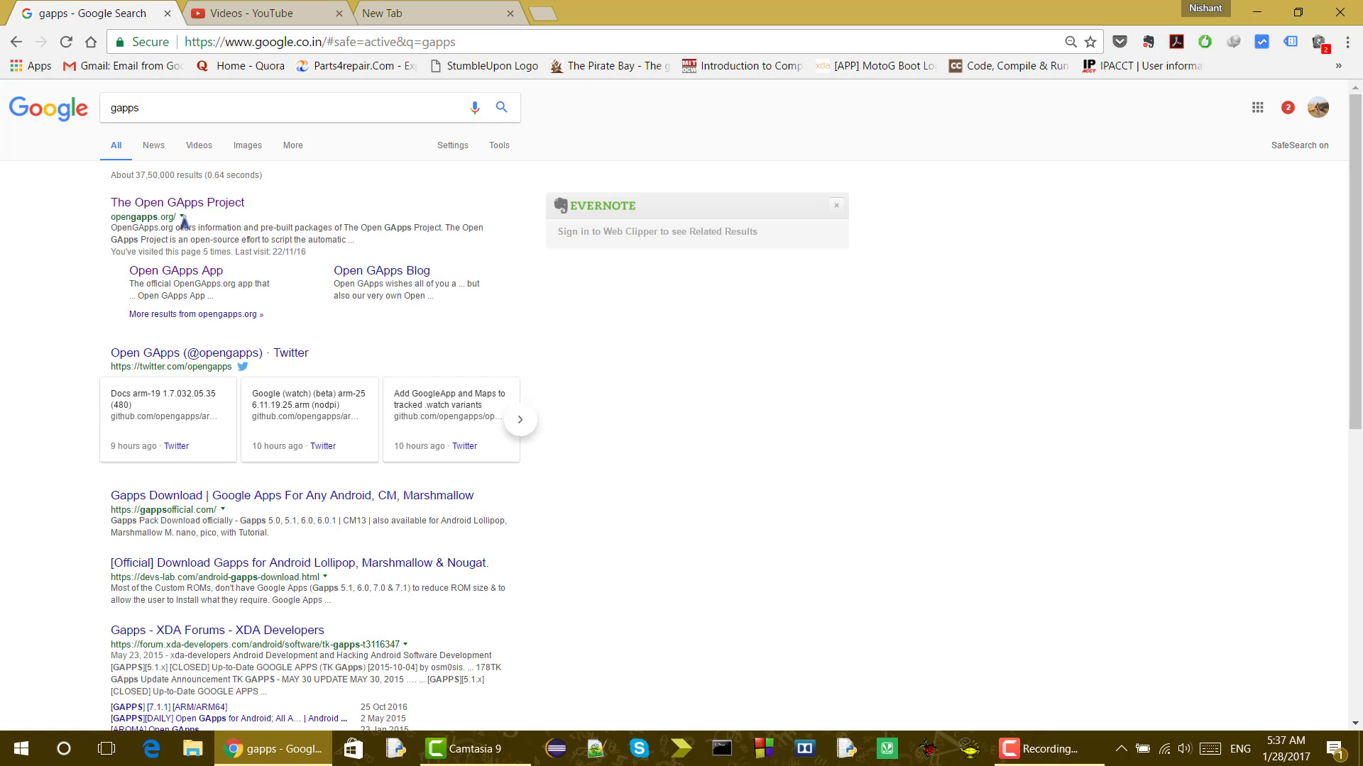
pyautogui.click(155, 204)
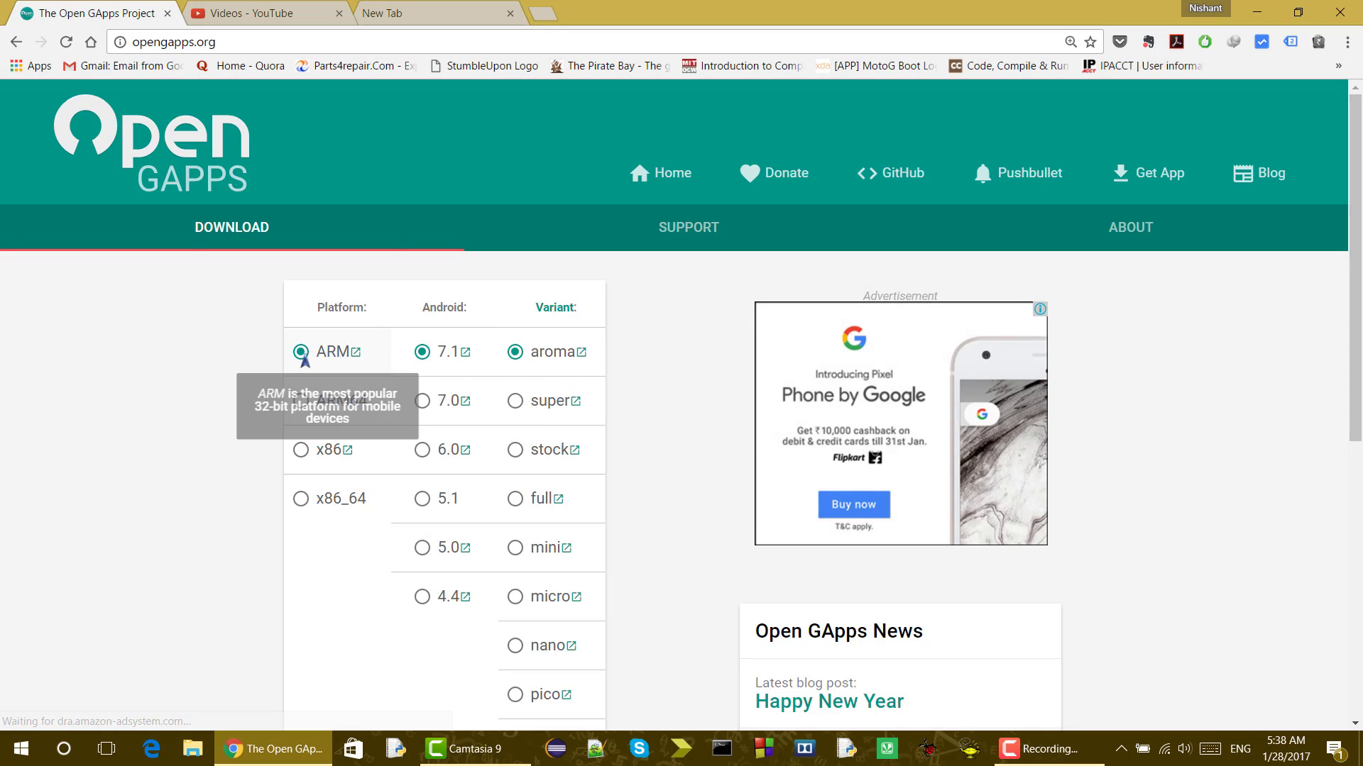
# Keep ARM and Android 7.1 and switch the variant from aroma to pico (116.34 MiB)
pyautogui.moveTo(296, 370)
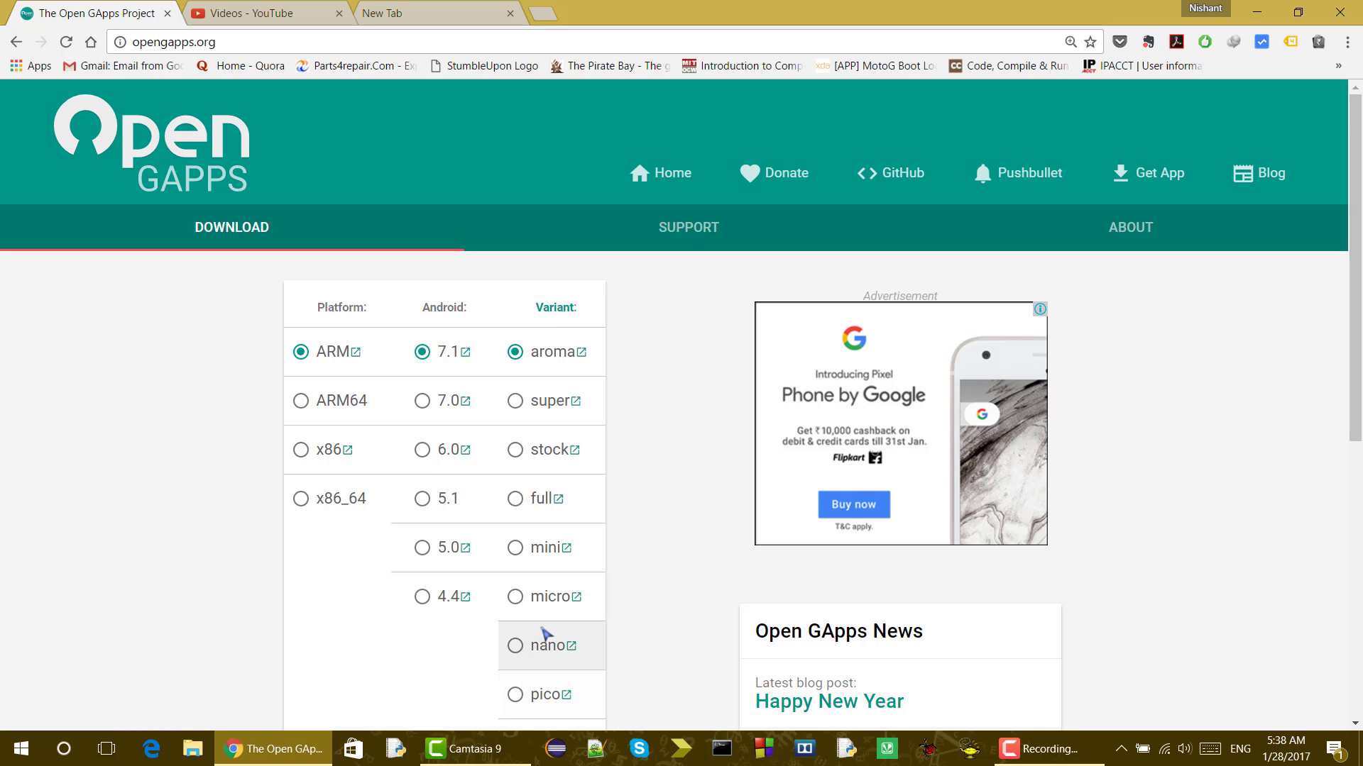
pyautogui.scroll(-7, 511, 553)
pyautogui.scroll(4, 517, 487)
pyautogui.scroll(-4, 542, 518)
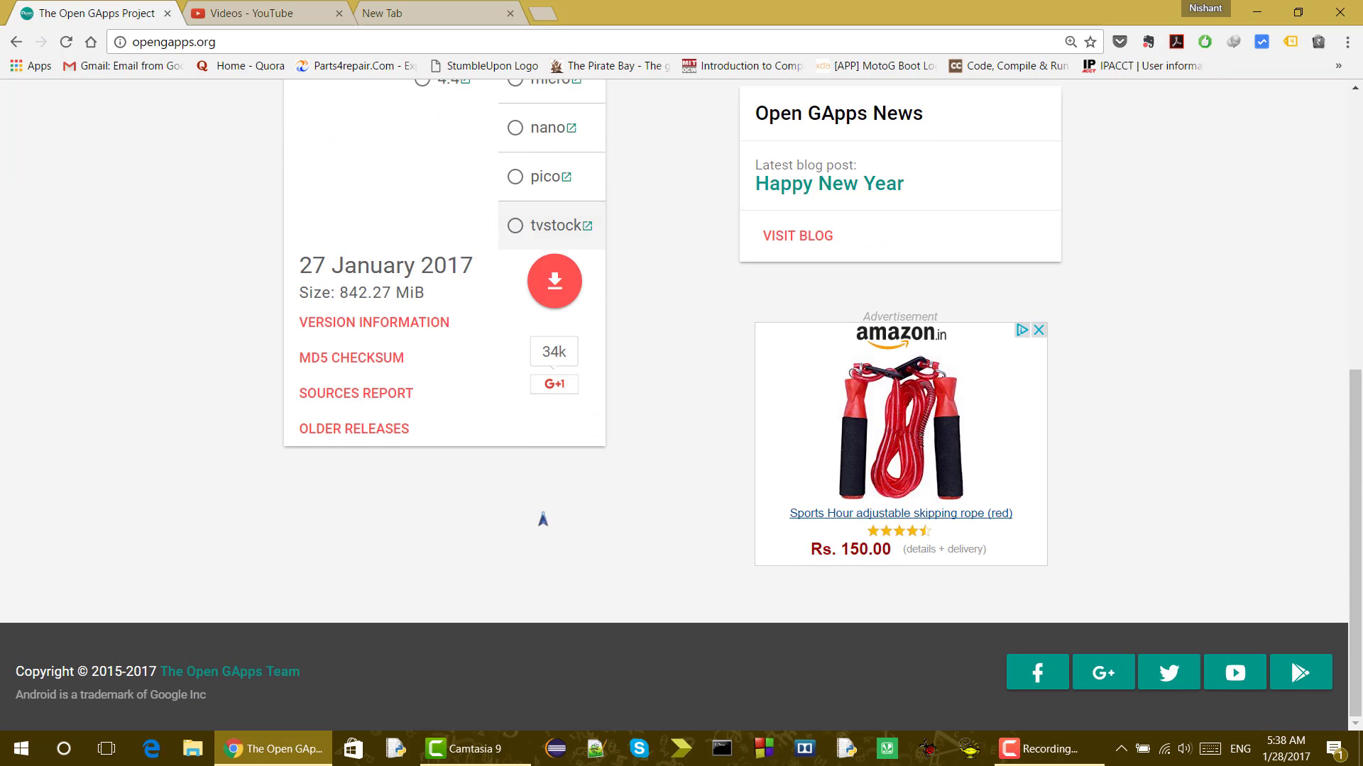
pyautogui.scroll(3, 568, 472)
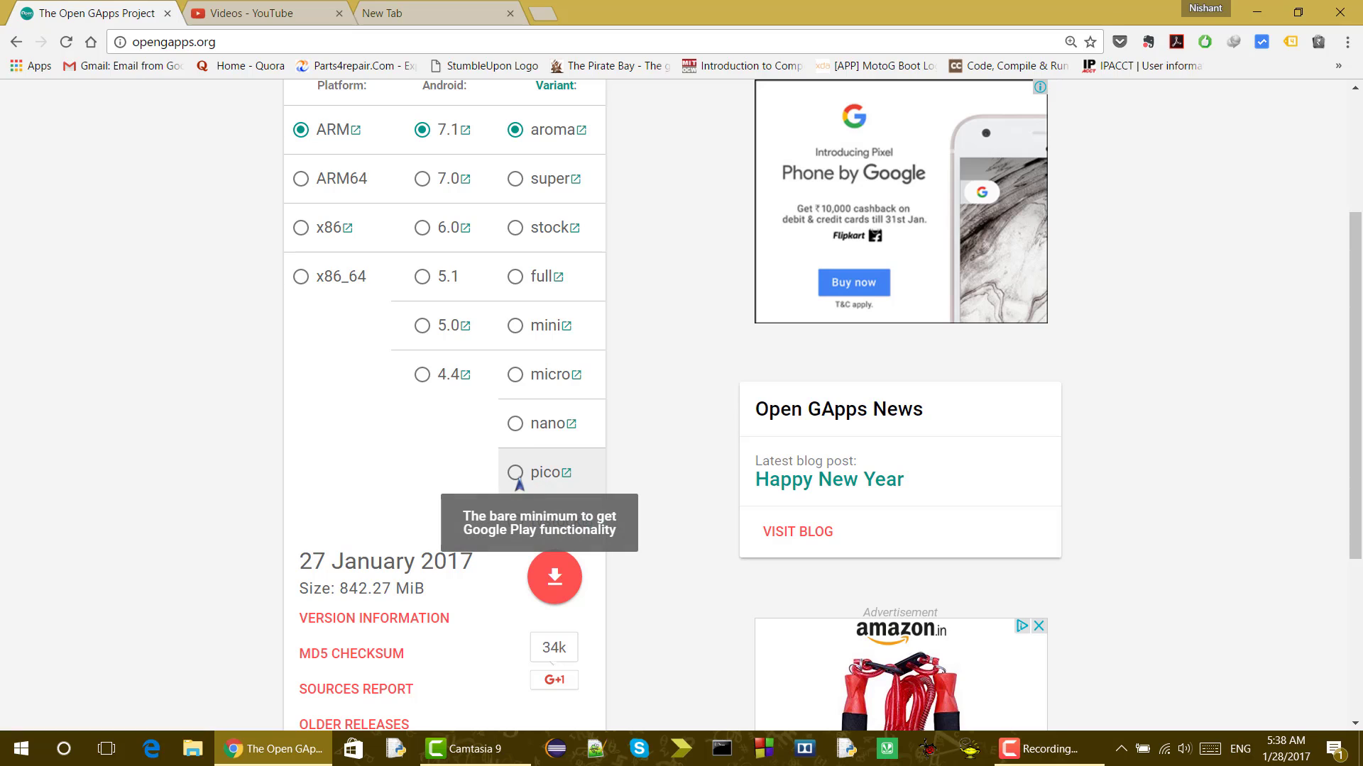
pyautogui.click(516, 477)
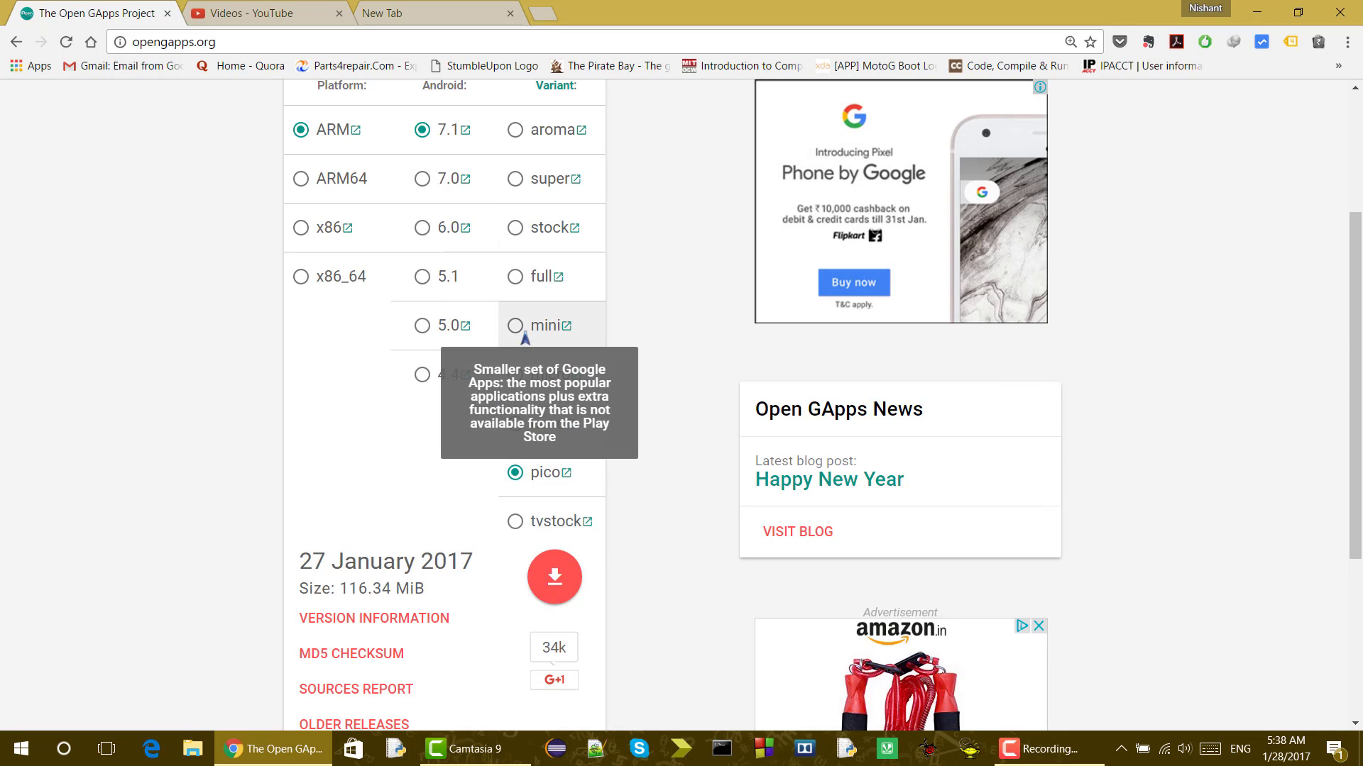
# Download open_gapps-arm-7.1-pico-20170127 and dismiss the IDM file-info dialog
pyautogui.click(555, 578)
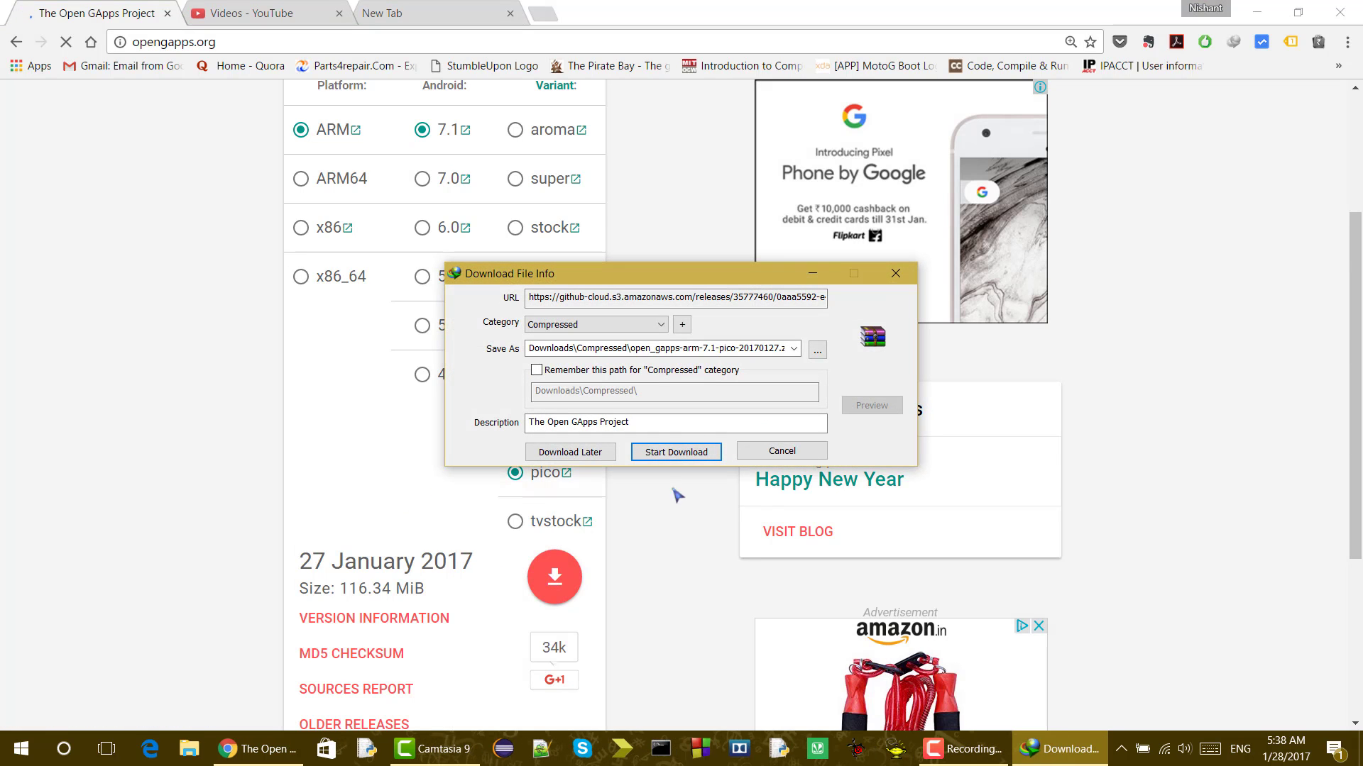
pyautogui.click(786, 449)
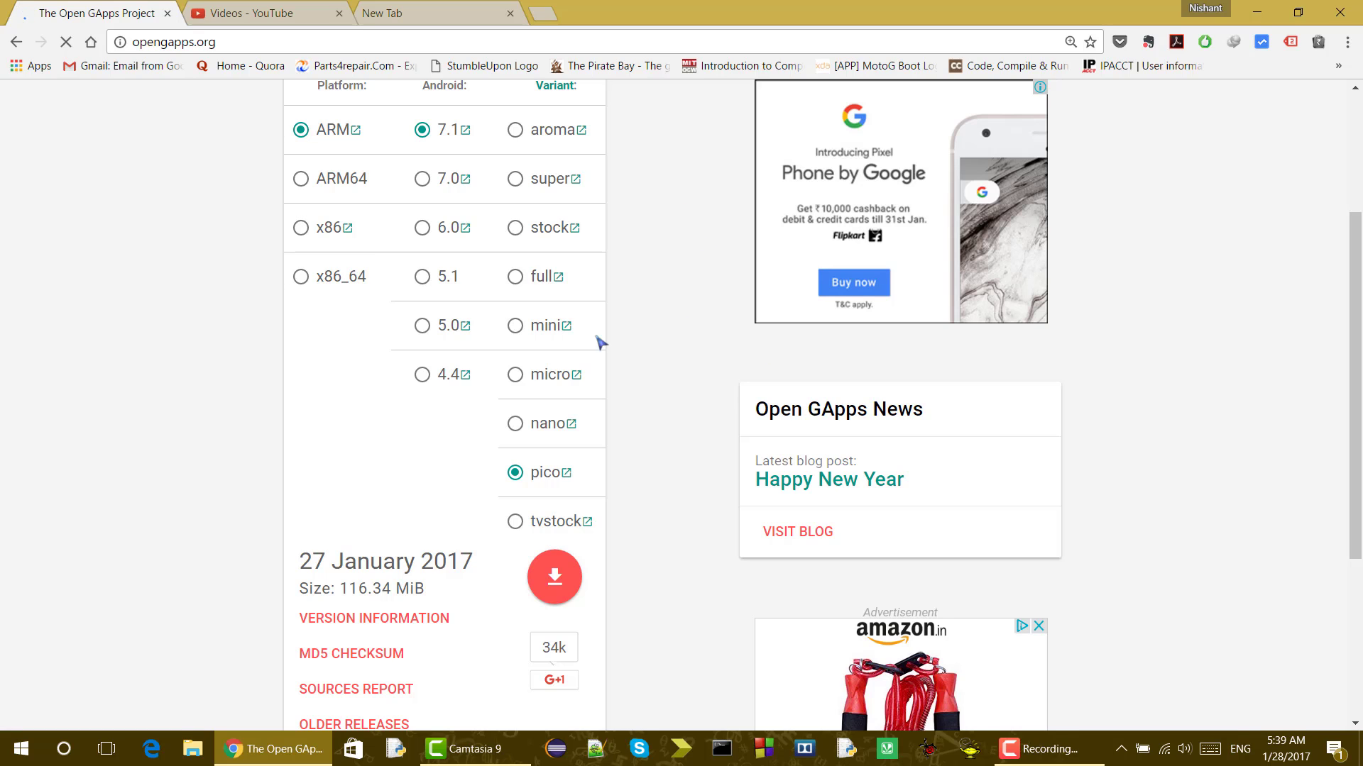
# Close The Open GApps Project tab to return to the YouTube channel videos
pyautogui.moveTo(551, 295)
pyautogui.moveTo(541, 229)
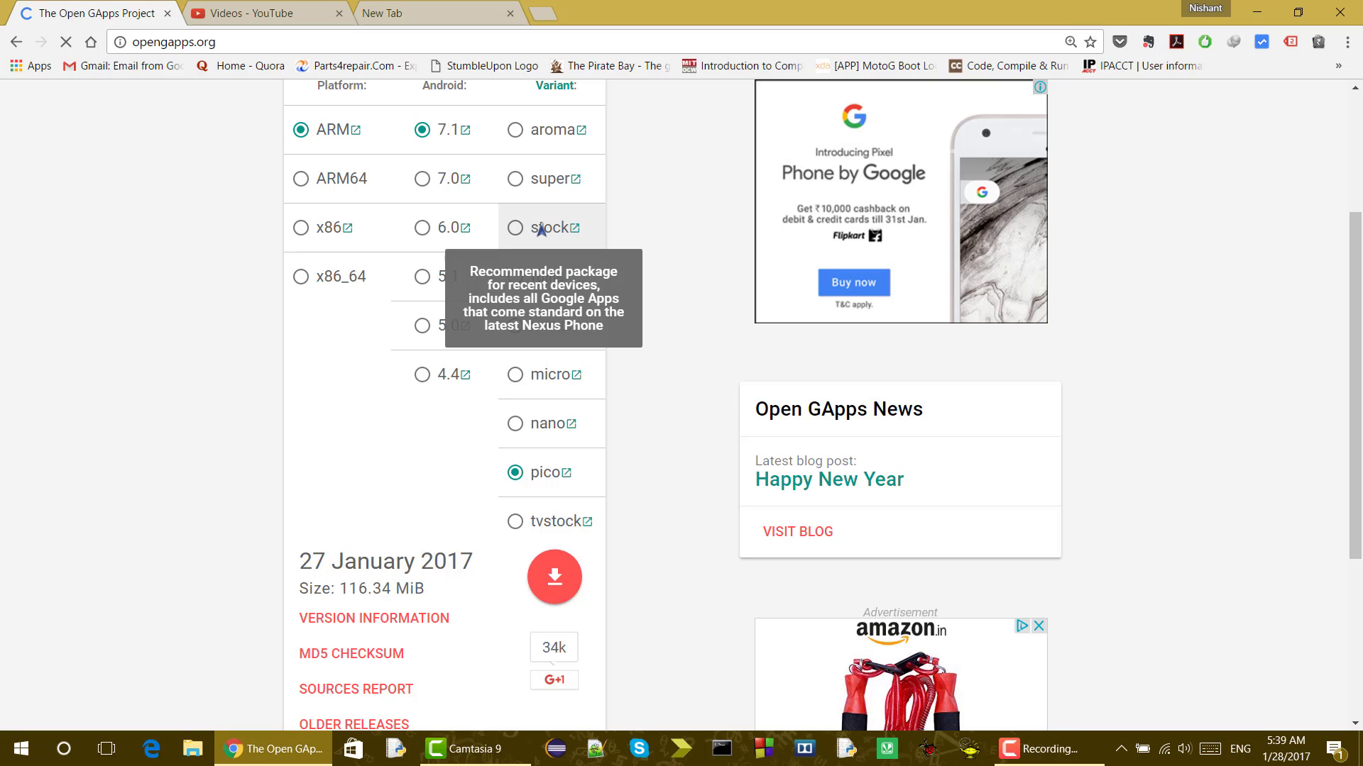
pyautogui.click(168, 13)
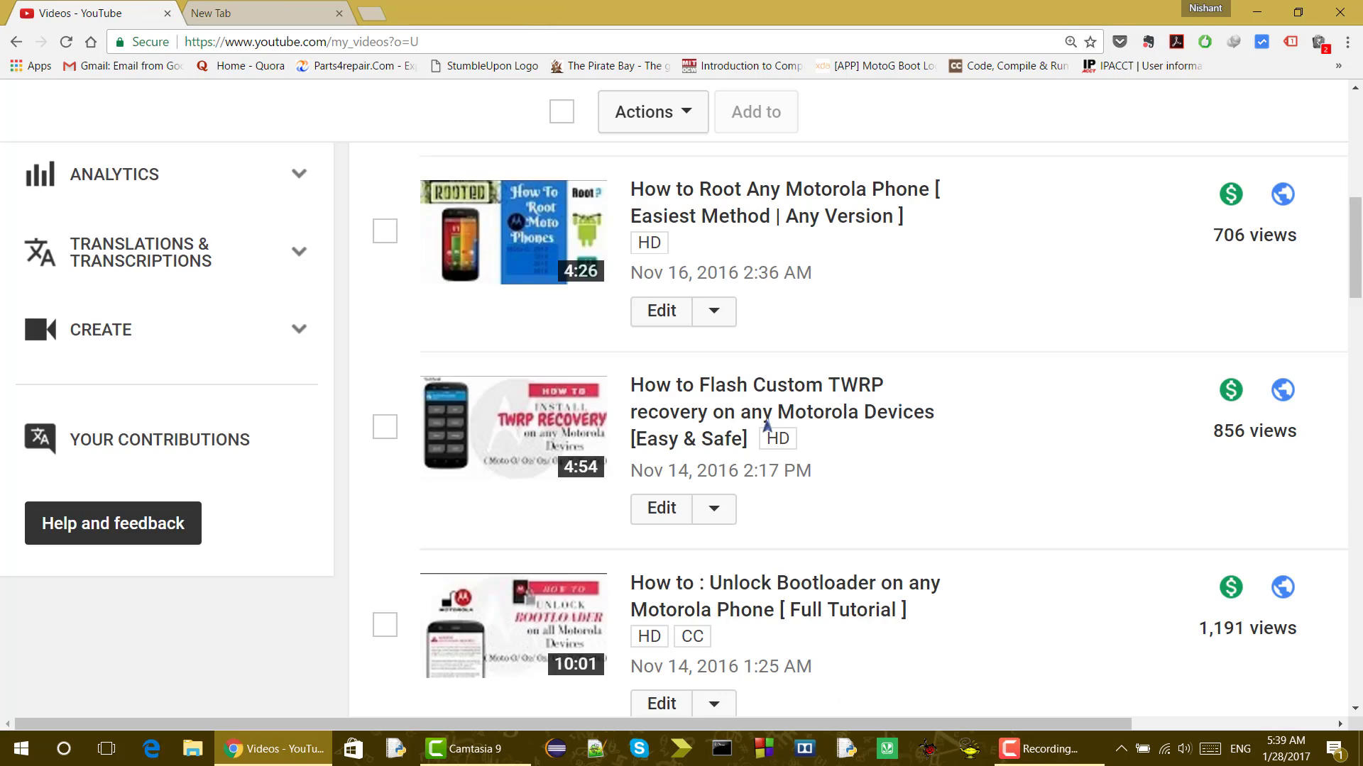